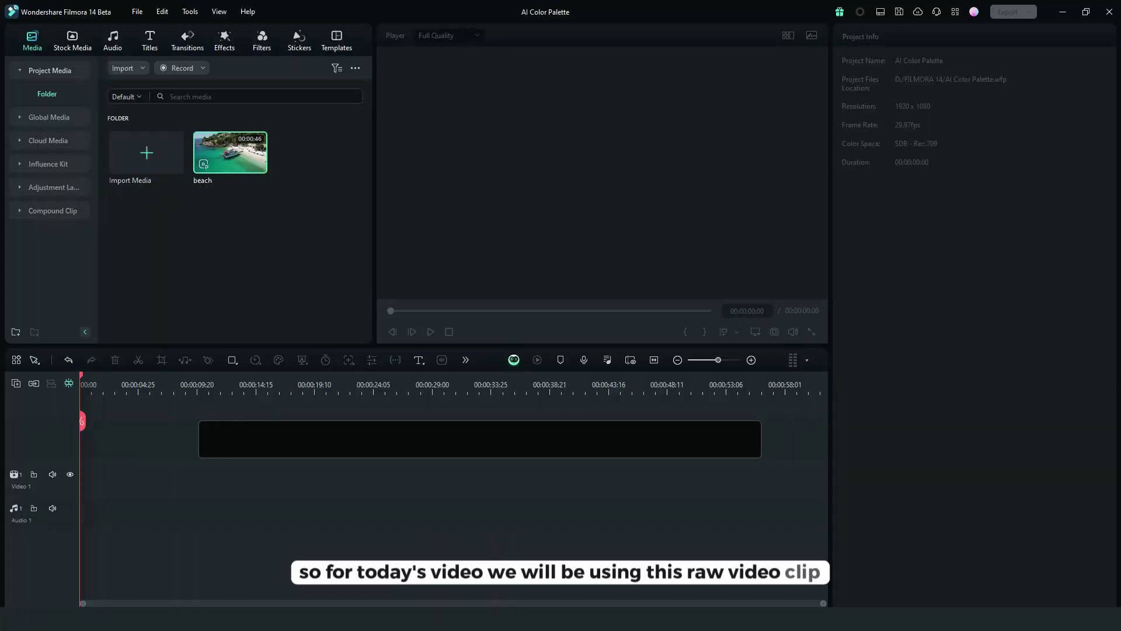
# - Place the beach clip on the timeline, preview it, and show its Color settings
pyautogui.moveTo(230, 151); pyautogui.dragTo(351, 480)
pyautogui.press('Return')
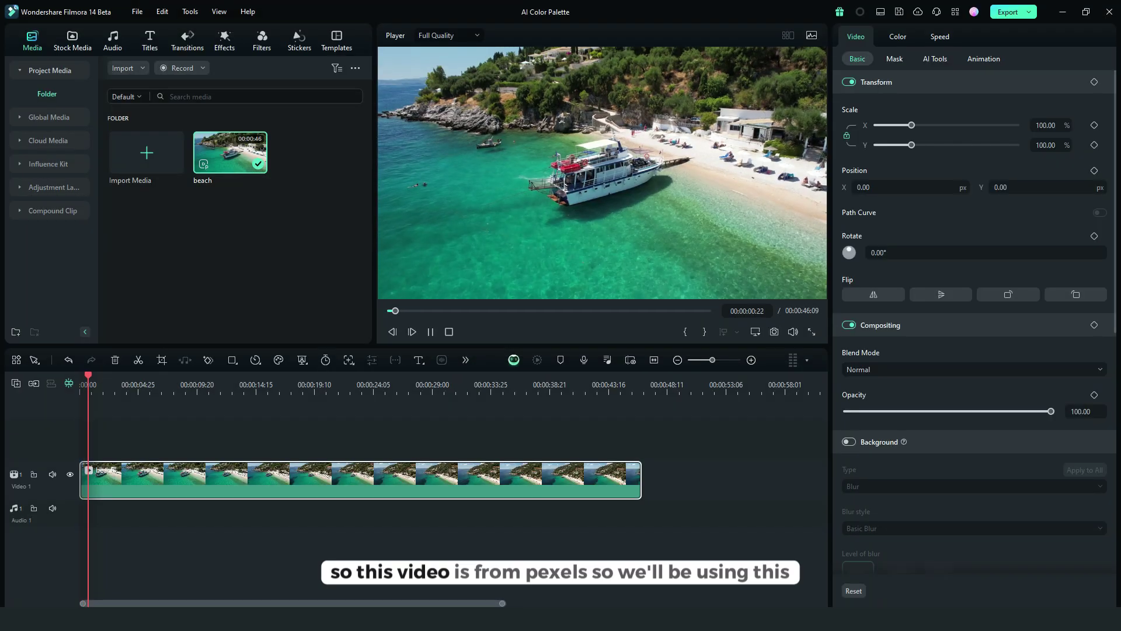
pyautogui.press('space')
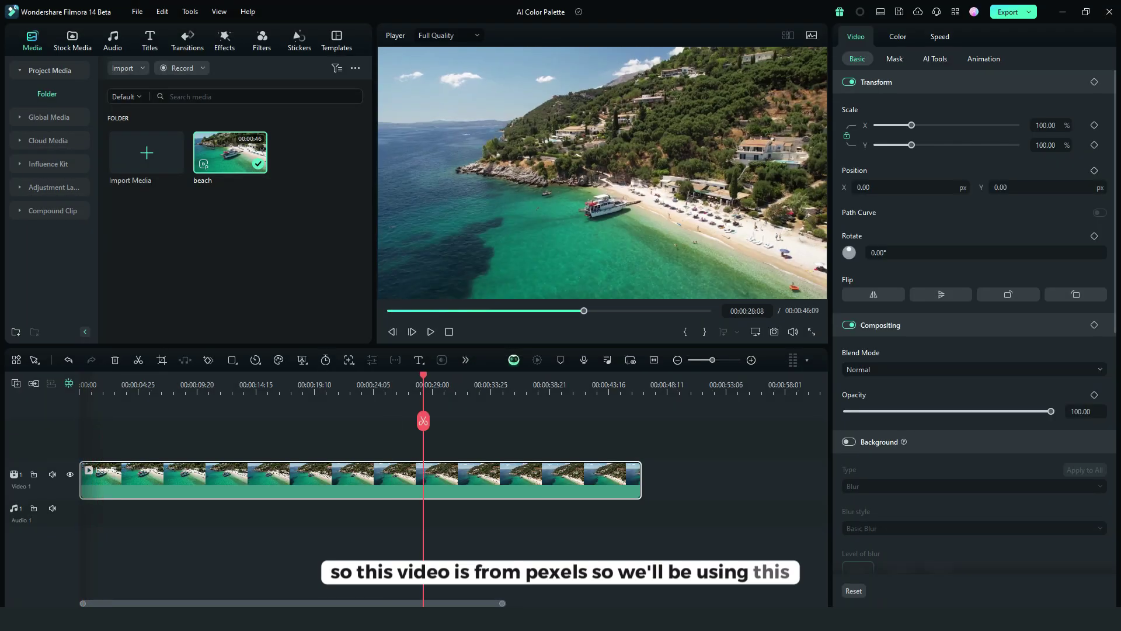
pyautogui.moveTo(102, 375)
pyautogui.mouseDown()
pyautogui.moveTo(165, 375)
pyautogui.moveTo(81, 375)
pyautogui.mouseUp()
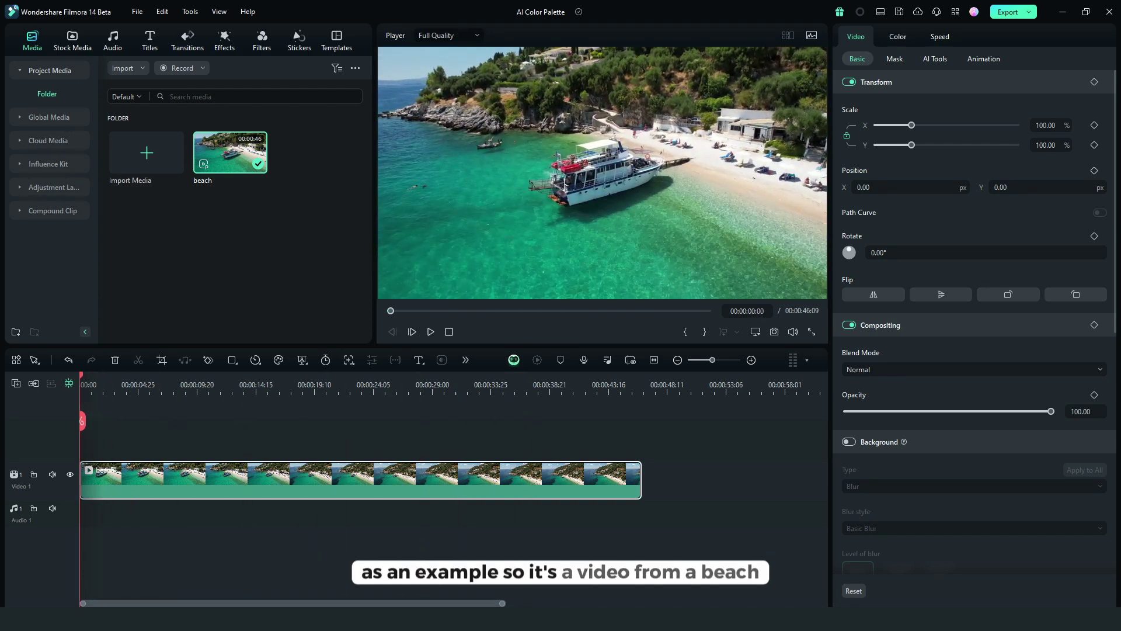
pyautogui.click(897, 36)
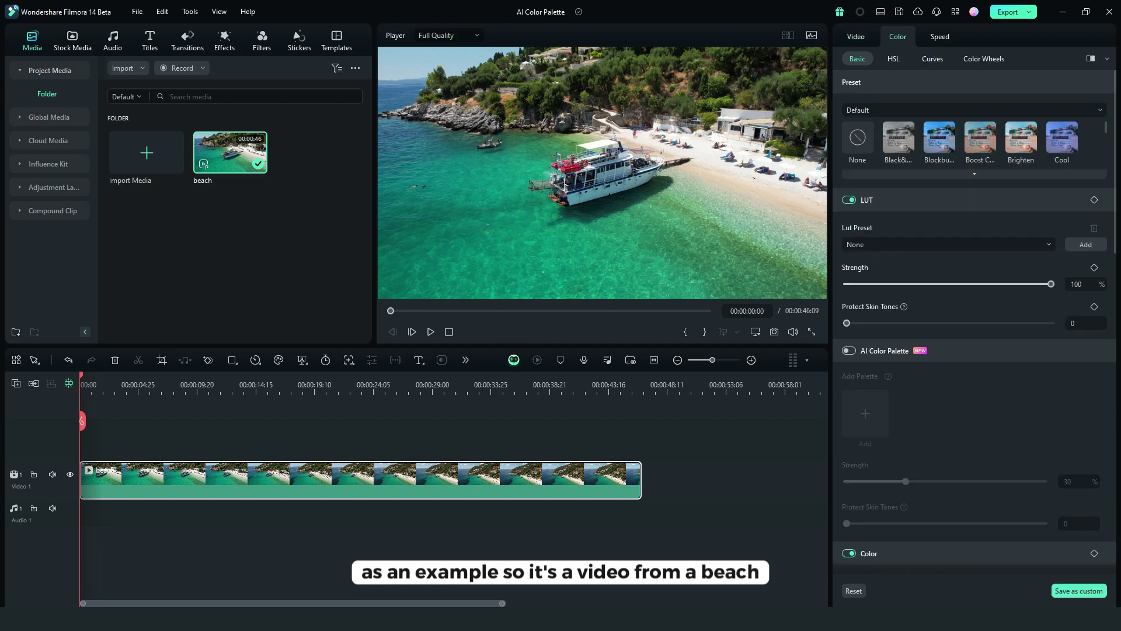
pyautogui.scroll(-2, 973, 325)
pyautogui.scroll(-1, 973, 324)
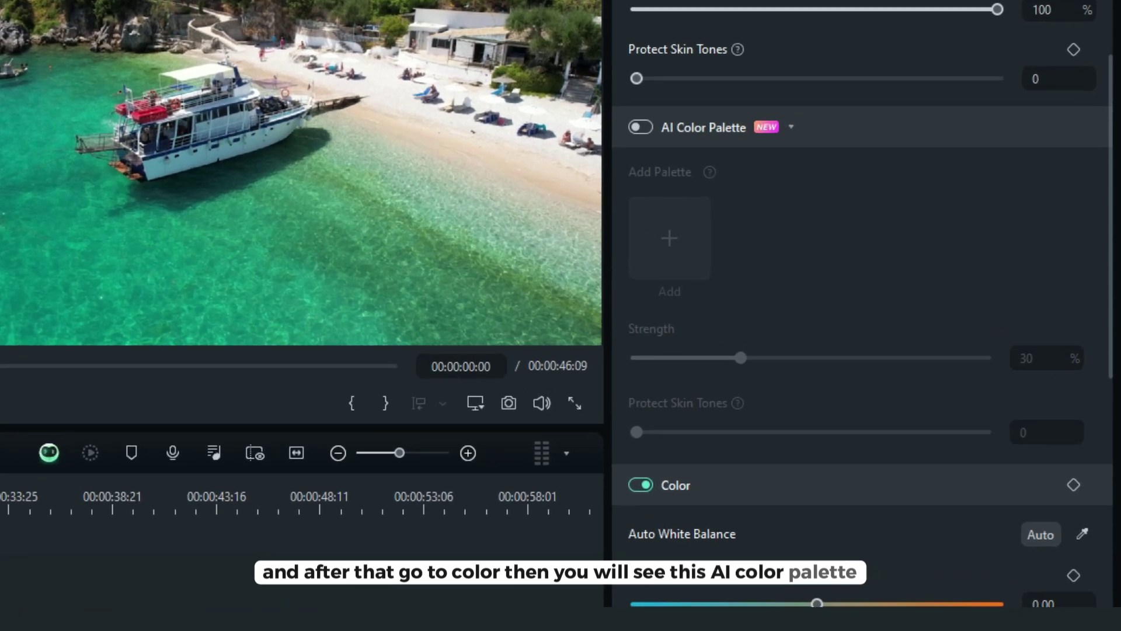
# - Turn on AI Color Palette for the beach clip
pyautogui.click(641, 127)
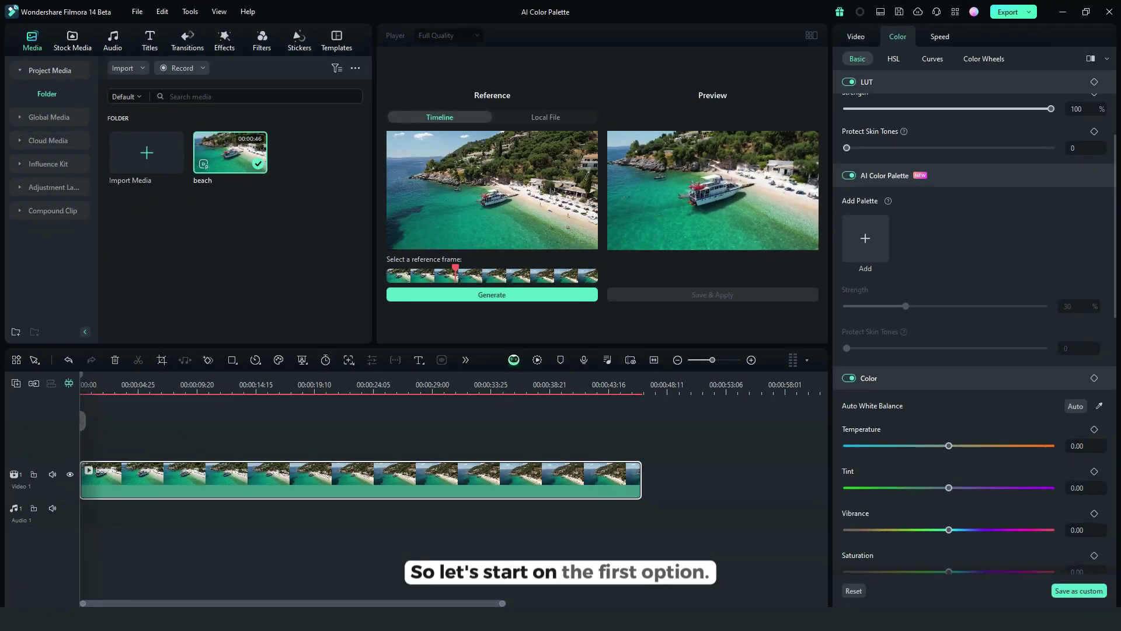
# - Generate a palette from a later beach frame as the reference
pyautogui.moveTo(454, 271); pyautogui.dragTo(596, 269)
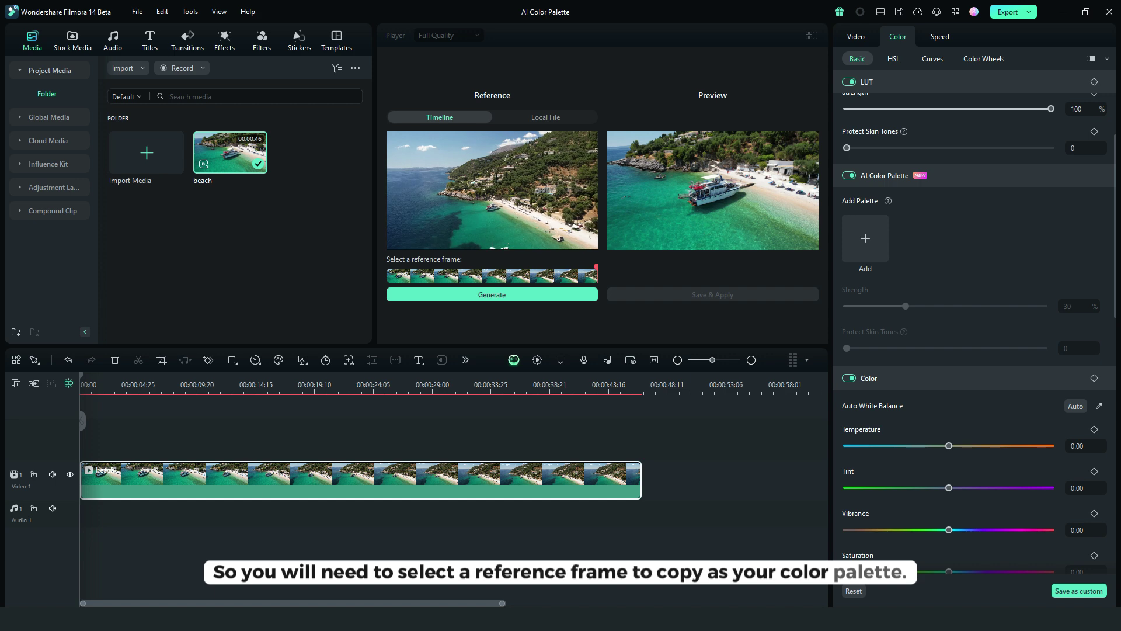
pyautogui.click(491, 294)
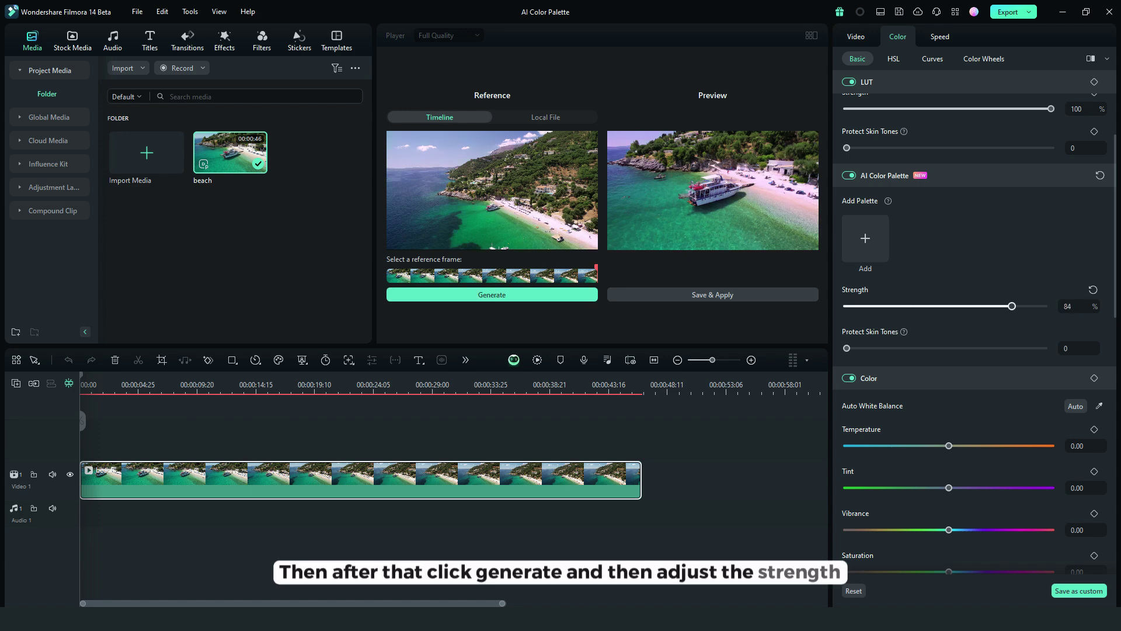
# - Adjust strength to 81% and skin-tone protection, then save and apply as My Palette1
pyautogui.moveTo(1012, 306)
pyautogui.mouseDown()
pyautogui.moveTo(988, 306)
pyautogui.moveTo(1045, 305)
pyautogui.mouseUp()
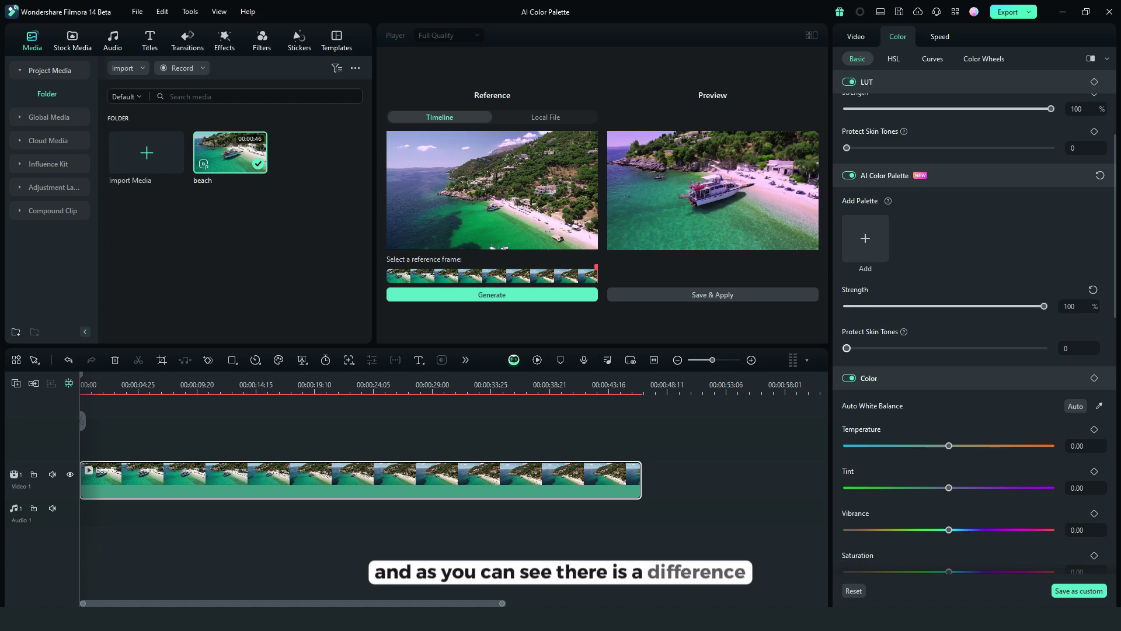
pyautogui.moveTo(846, 349)
pyautogui.mouseDown()
pyautogui.moveTo(917, 348)
pyautogui.moveTo(906, 348)
pyautogui.mouseUp()
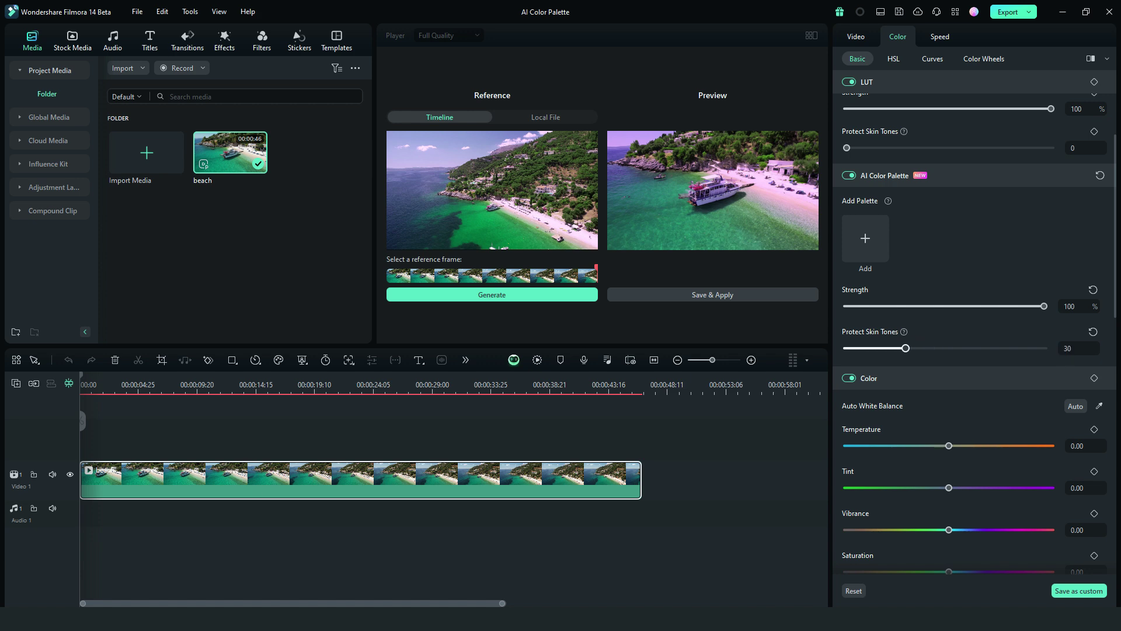
pyautogui.moveTo(1044, 306)
pyautogui.mouseDown()
pyautogui.moveTo(938, 305)
pyautogui.moveTo(1006, 306)
pyautogui.mouseUp()
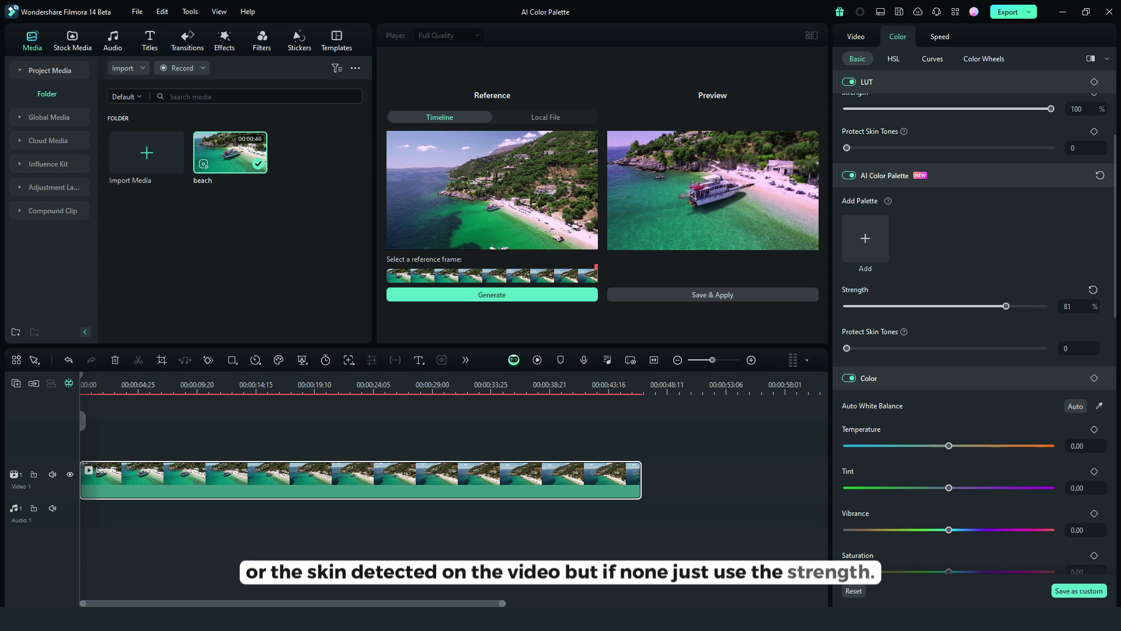
pyautogui.click(713, 295)
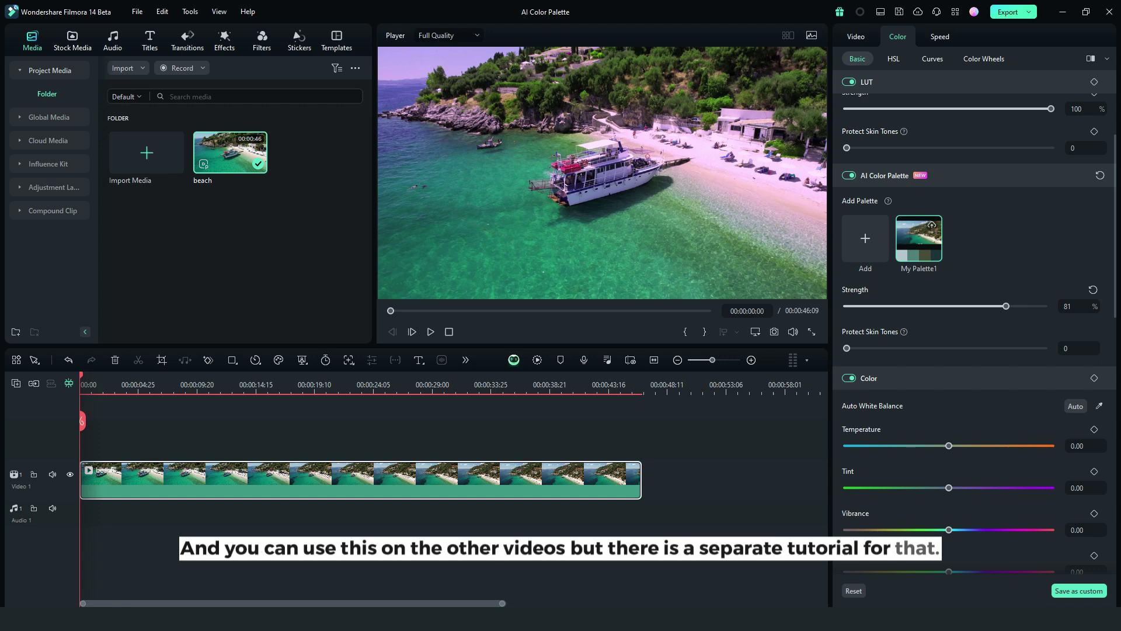
# - Hide the graded Video 1 track and add an ungraded beach clip on Video 2
pyautogui.rightClick(274, 476)
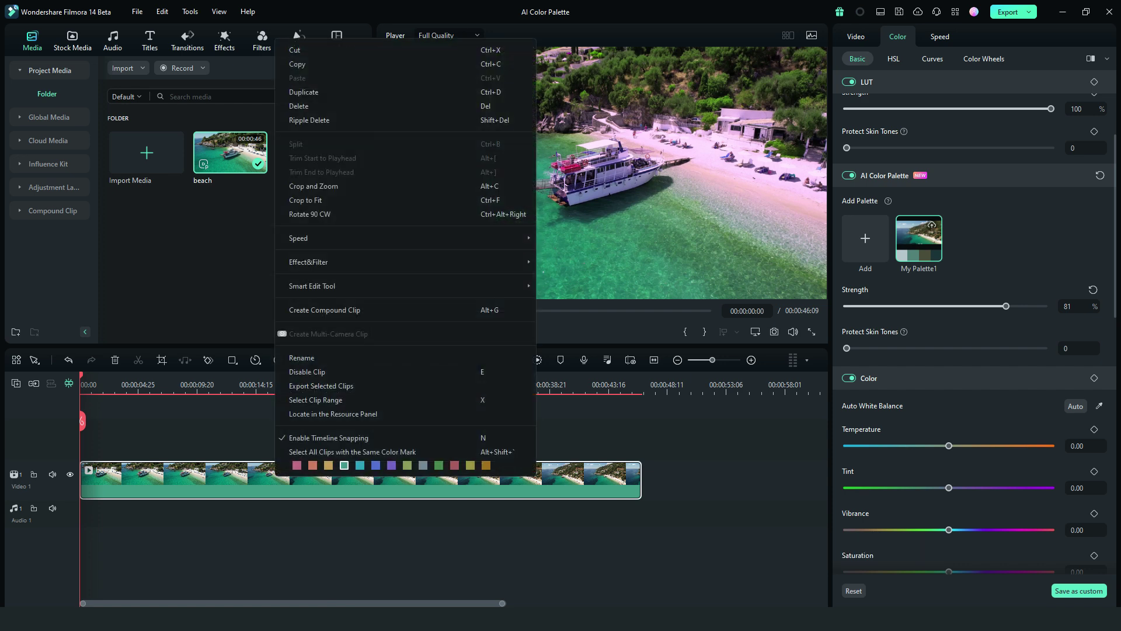
pyautogui.press('Escape')
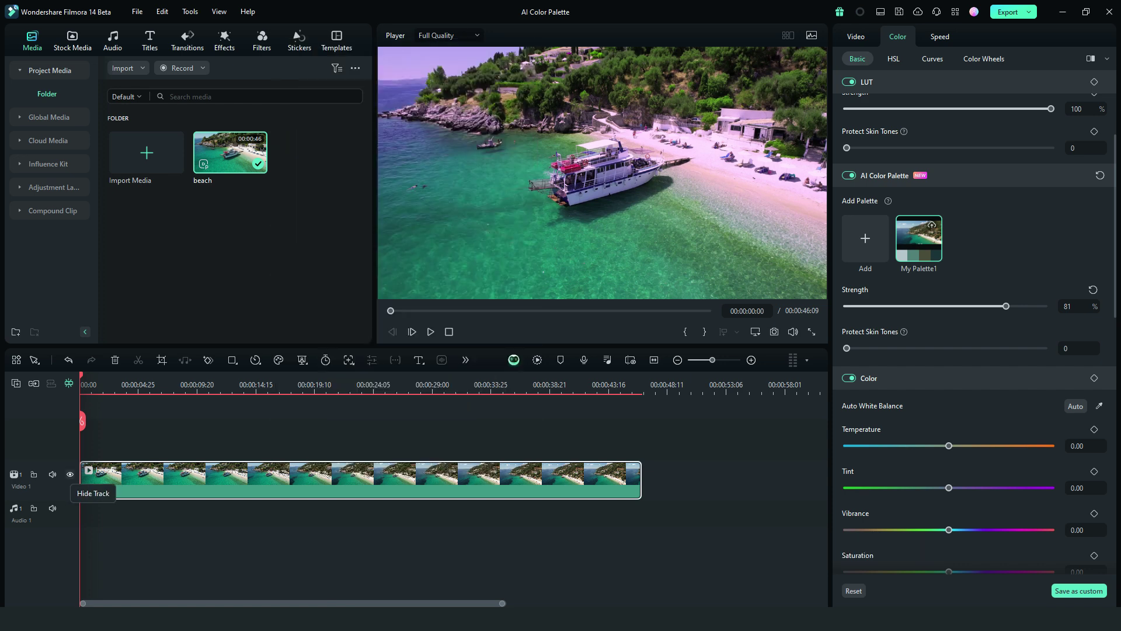
pyautogui.click(70, 474)
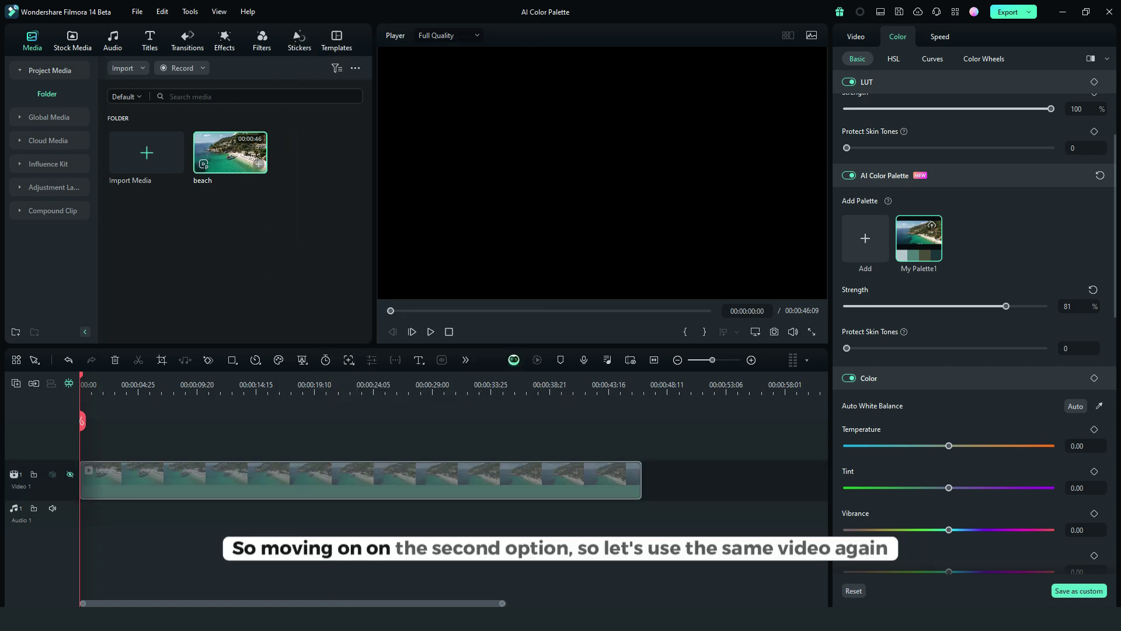
pyautogui.moveTo(229, 152); pyautogui.dragTo(262, 438)
pyautogui.click(684, 214)
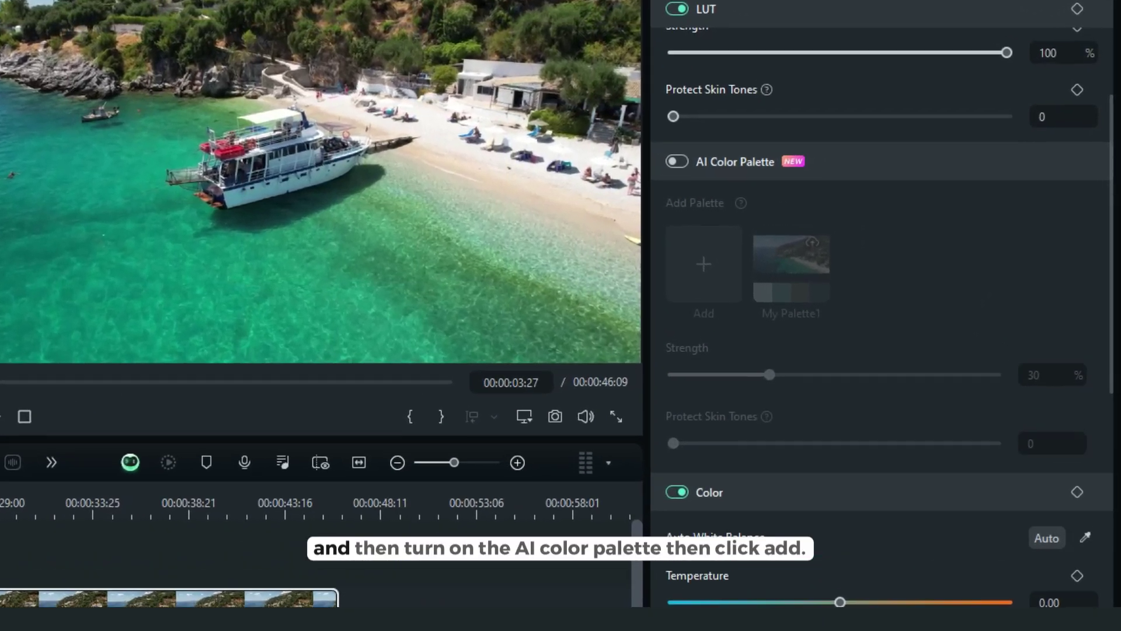
# - Start a new AI Color Palette for the Video 2 clip using the Snapshot_1 sunset image as reference
pyautogui.click(848, 175)
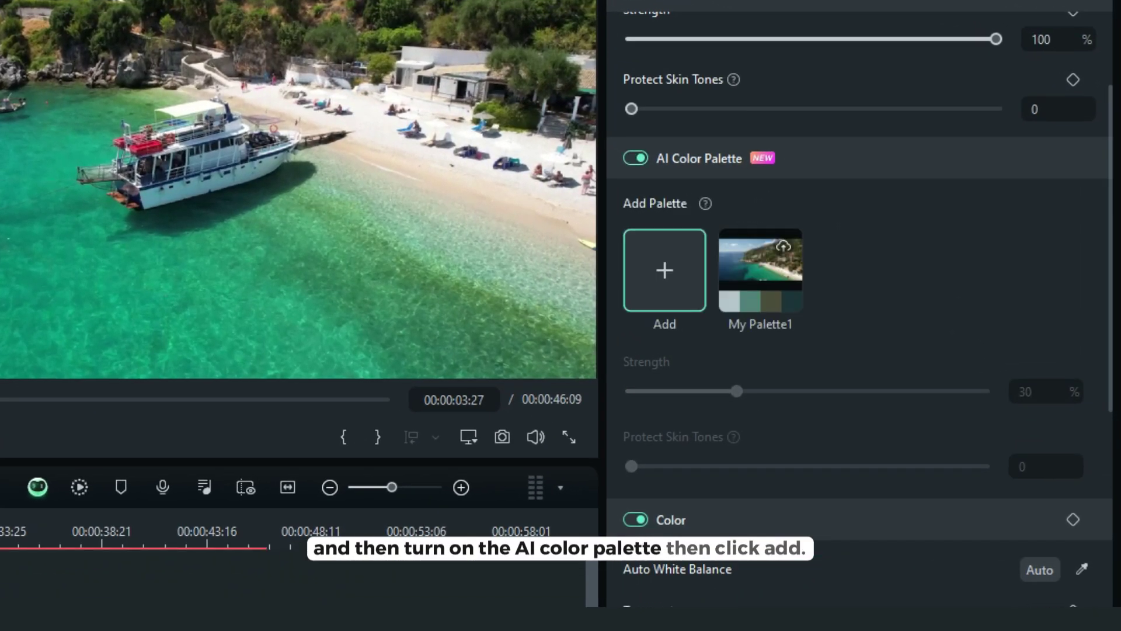
pyautogui.click(665, 270)
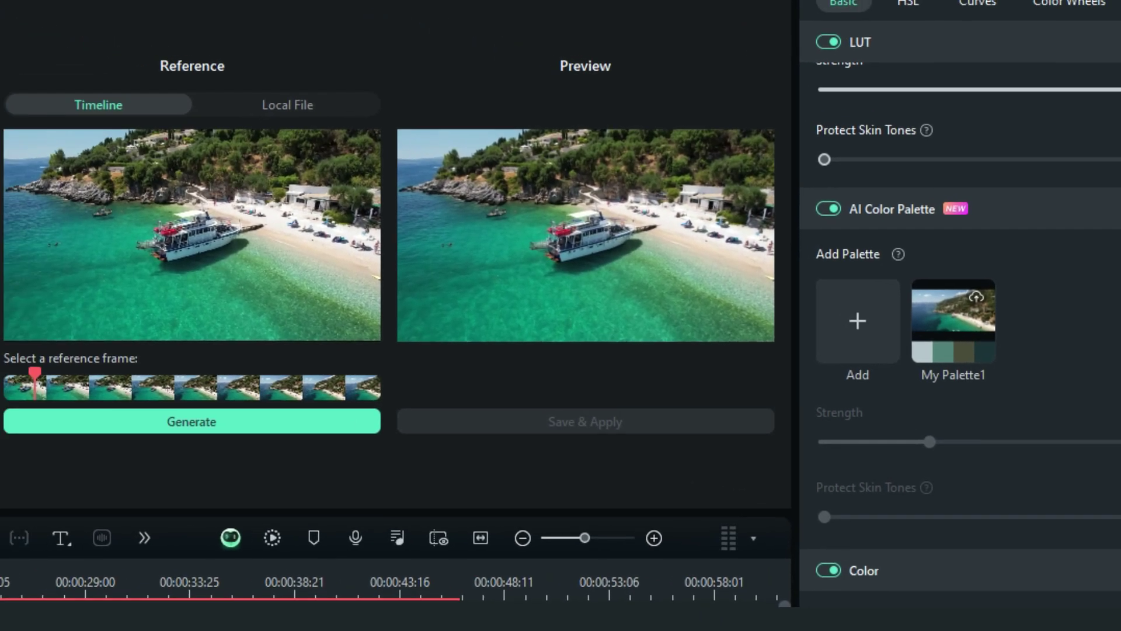
pyautogui.click(287, 104)
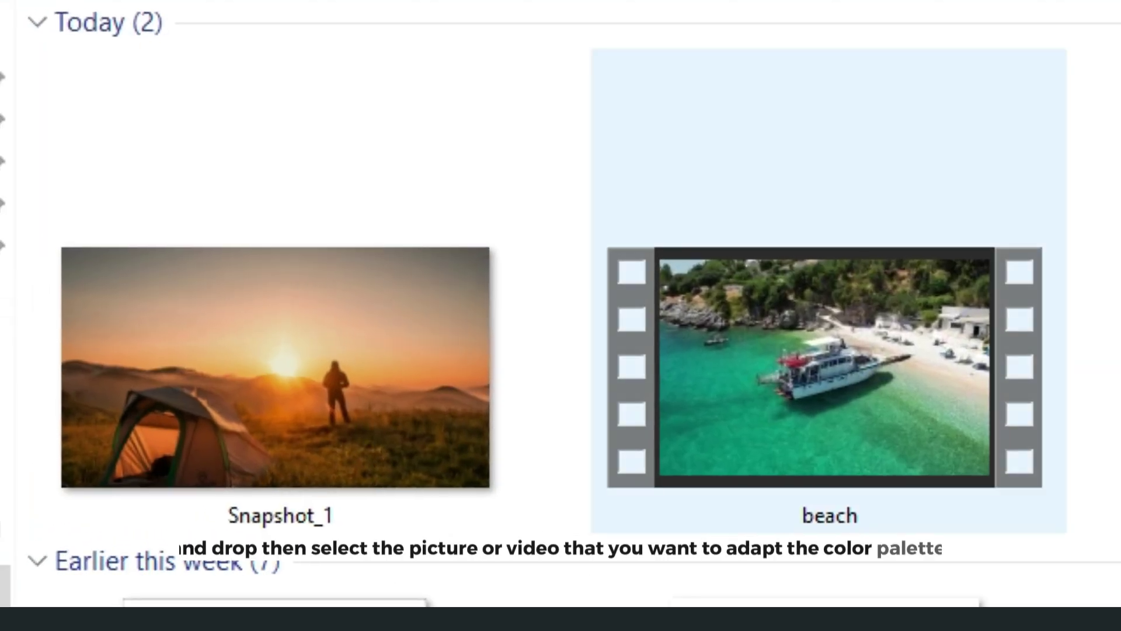
pyautogui.click(279, 289)
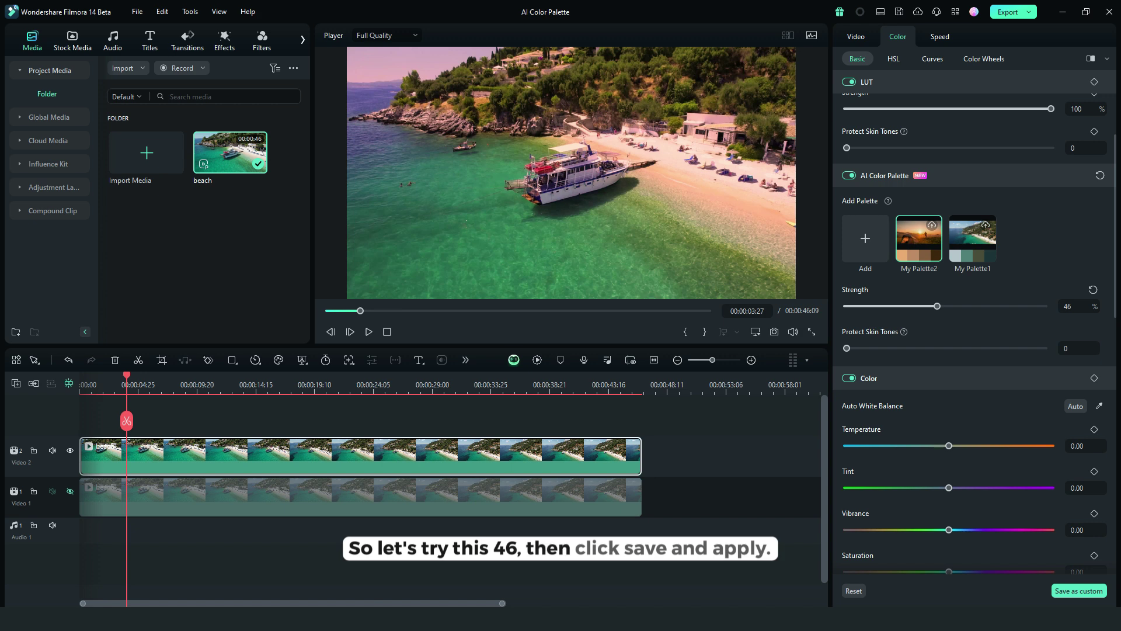
# - Play the sunset-graded beach clip to check colours, then jump to the timeline's end
pyautogui.press('space')
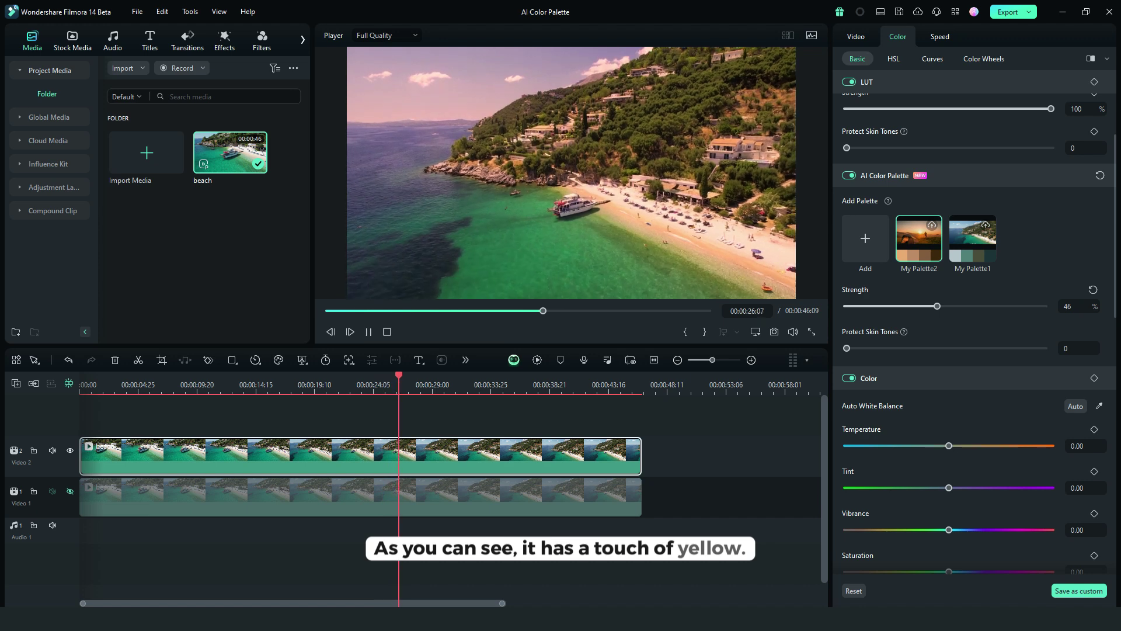
pyautogui.press('space')
pyautogui.press('Escape')
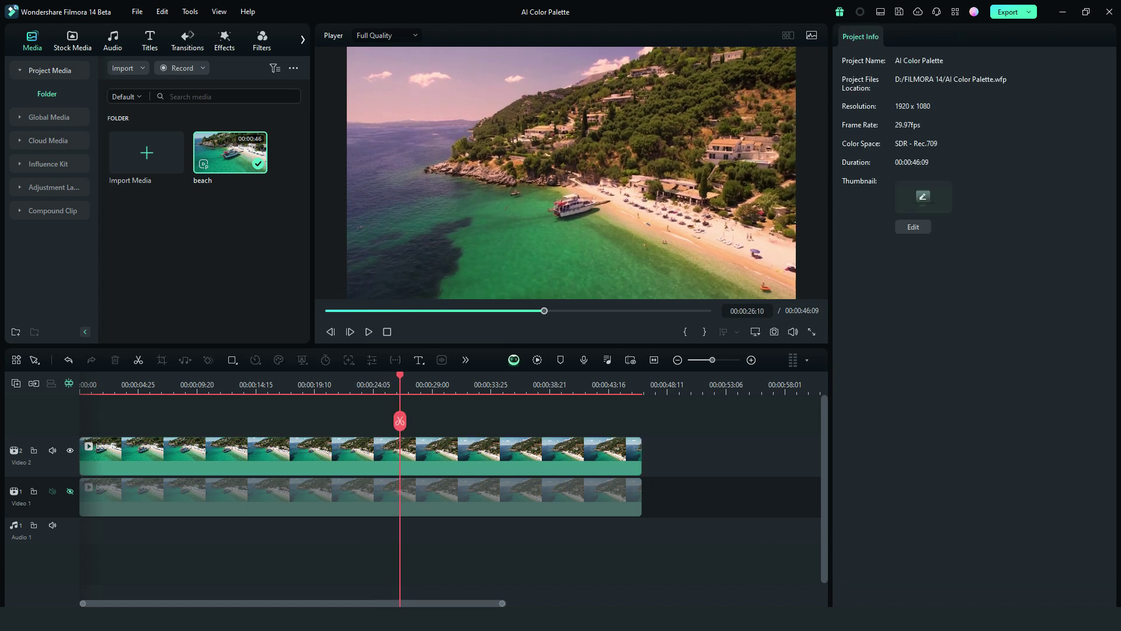
pyautogui.press('End')
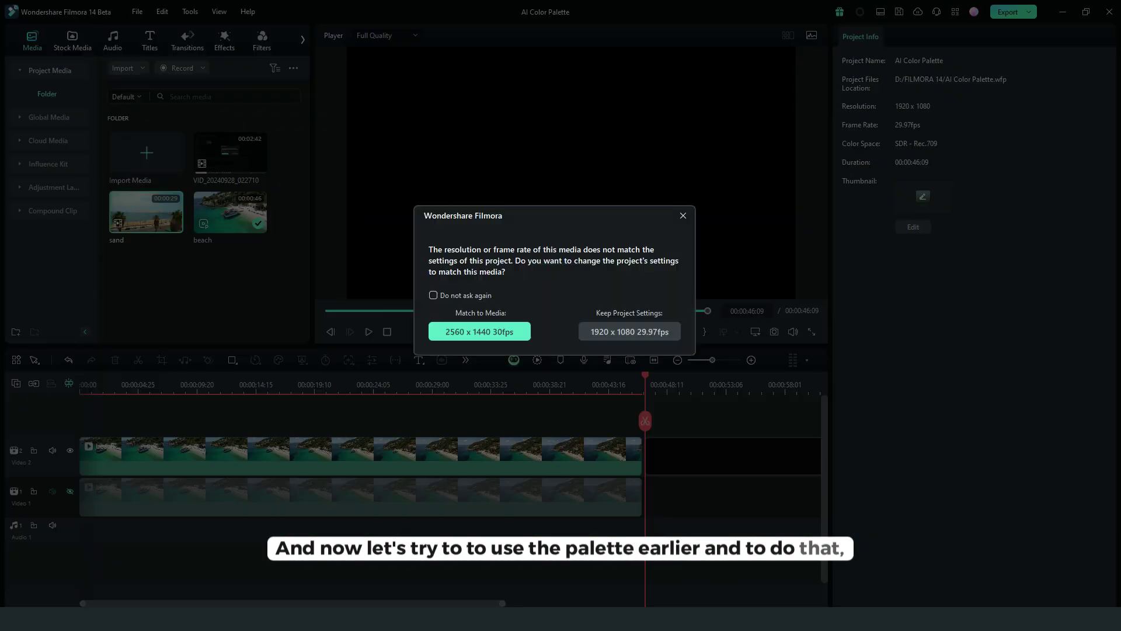
# - Confirm the sand clip on Video 2 and apply My Palette2 to it
pyautogui.press('Return')
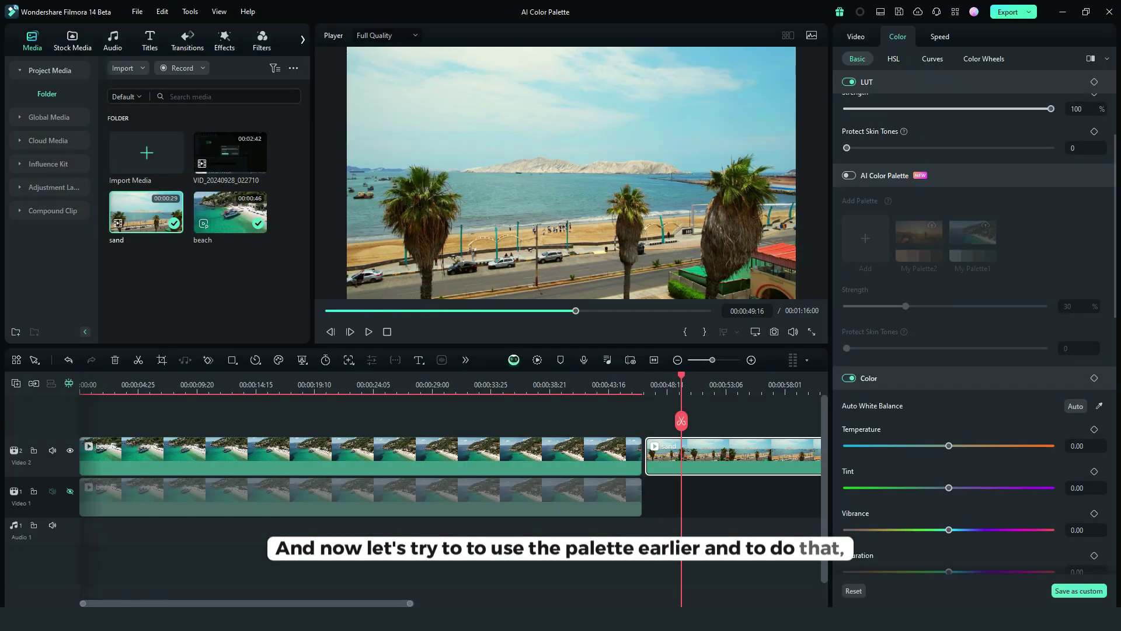
pyautogui.moveTo(682, 420)
pyautogui.mouseDown()
pyautogui.moveTo(718, 421)
pyautogui.moveTo(701, 421)
pyautogui.mouseUp()
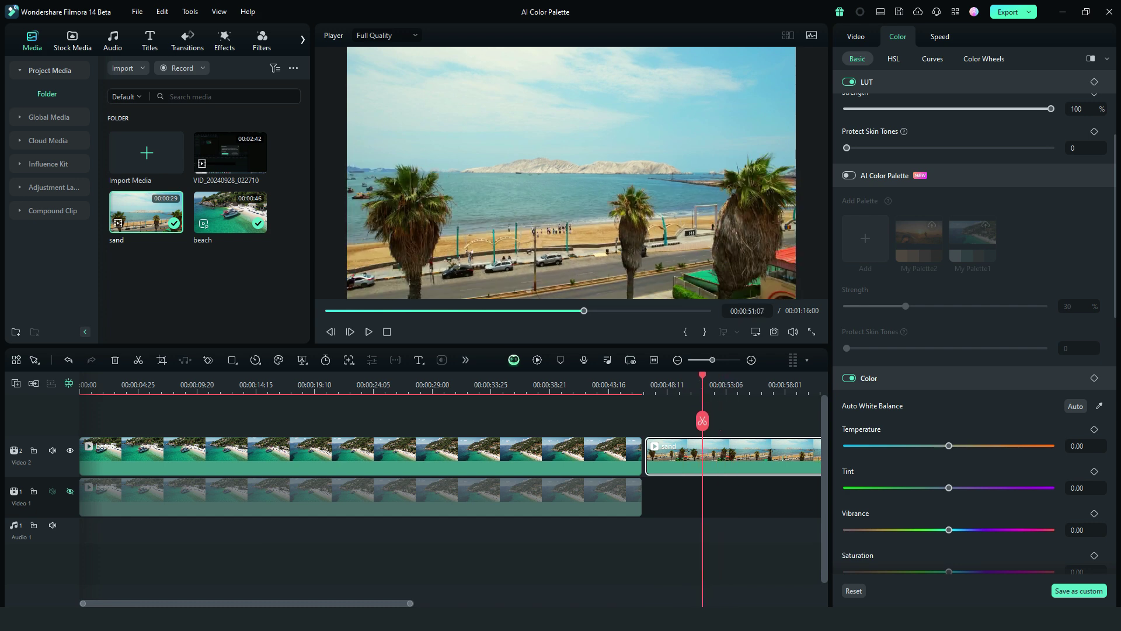
pyautogui.moveTo(246, 602); pyautogui.dragTo(377, 603)
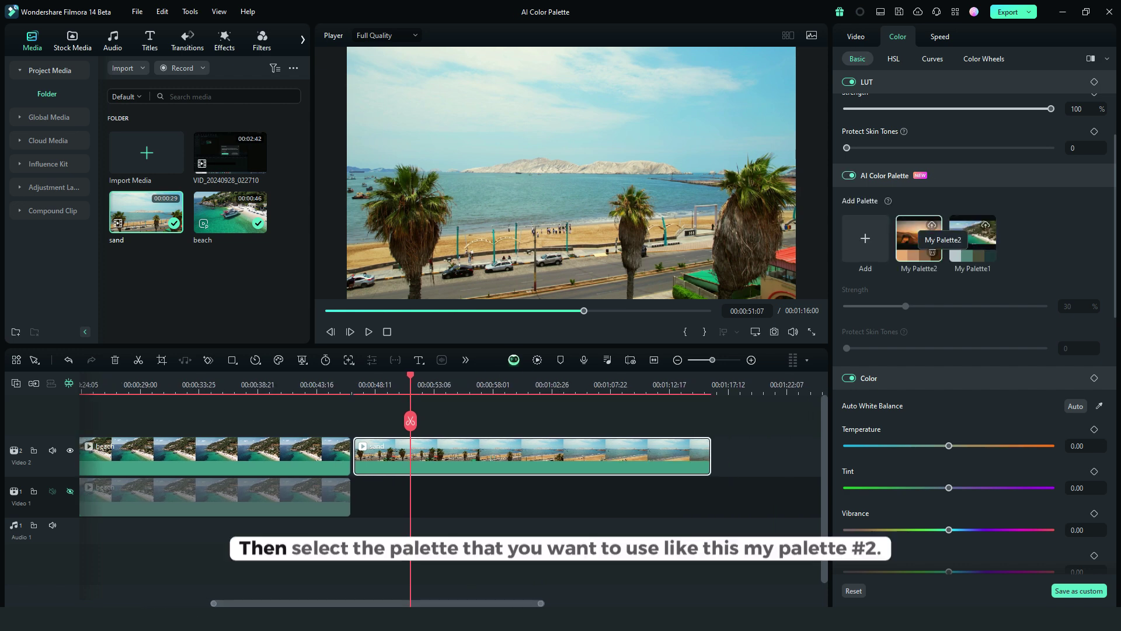
pyautogui.click(919, 238)
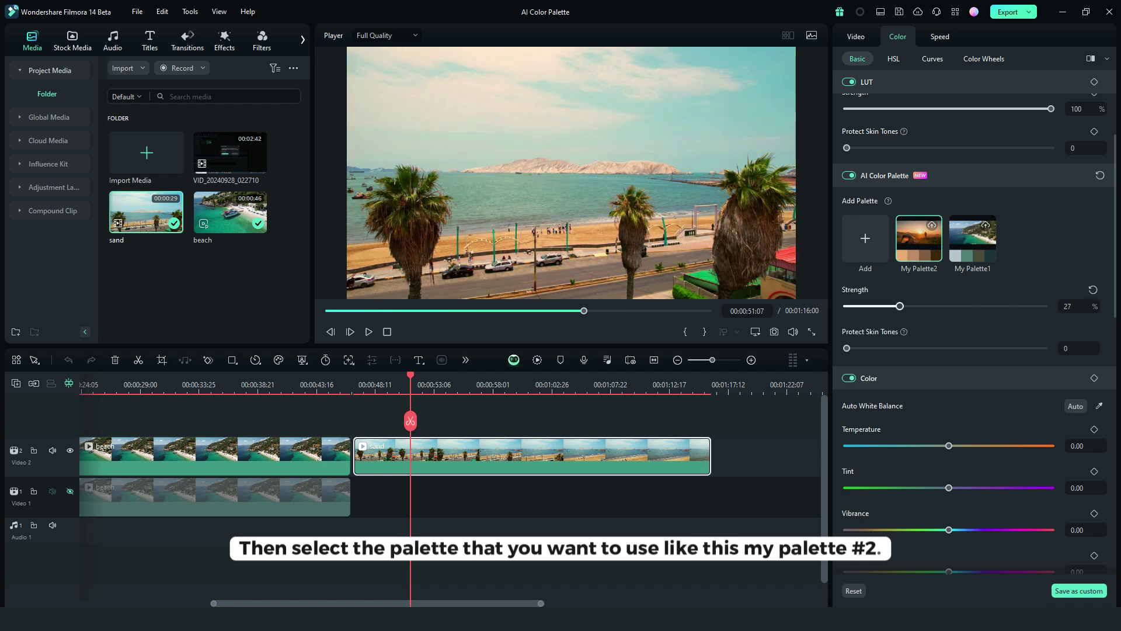
# - Lower the palette strength on the sand clip to 38% and play the result
pyautogui.moveTo(932, 305); pyautogui.dragTo(917, 306)
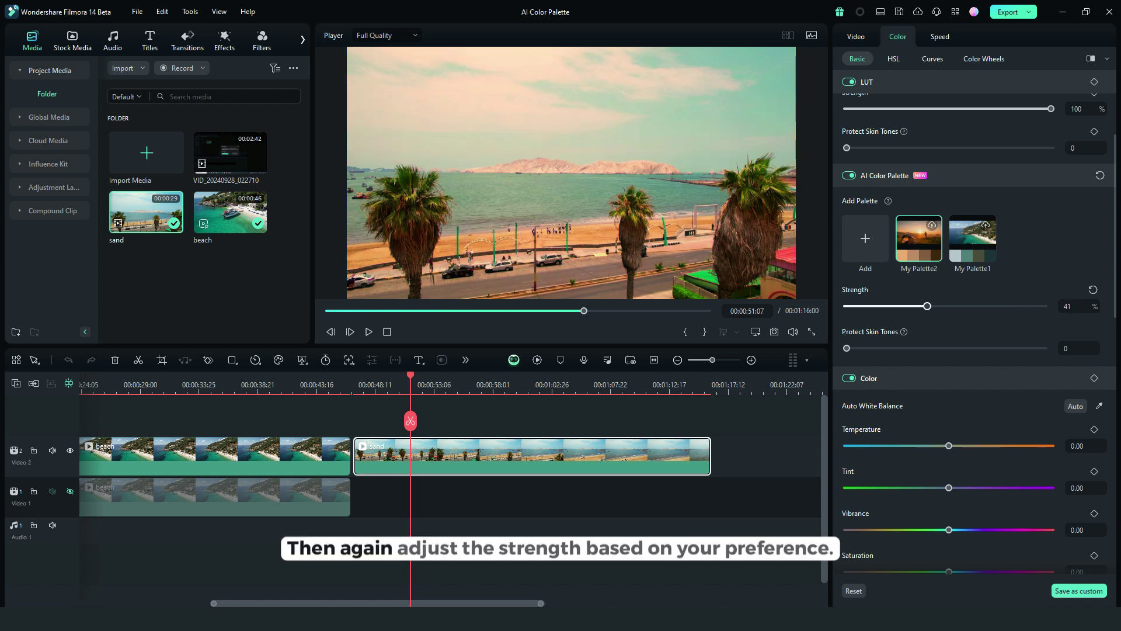
pyautogui.moveTo(923, 305)
pyautogui.mouseDown()
pyautogui.moveTo(908, 306)
pyautogui.moveTo(921, 306)
pyautogui.mouseUp()
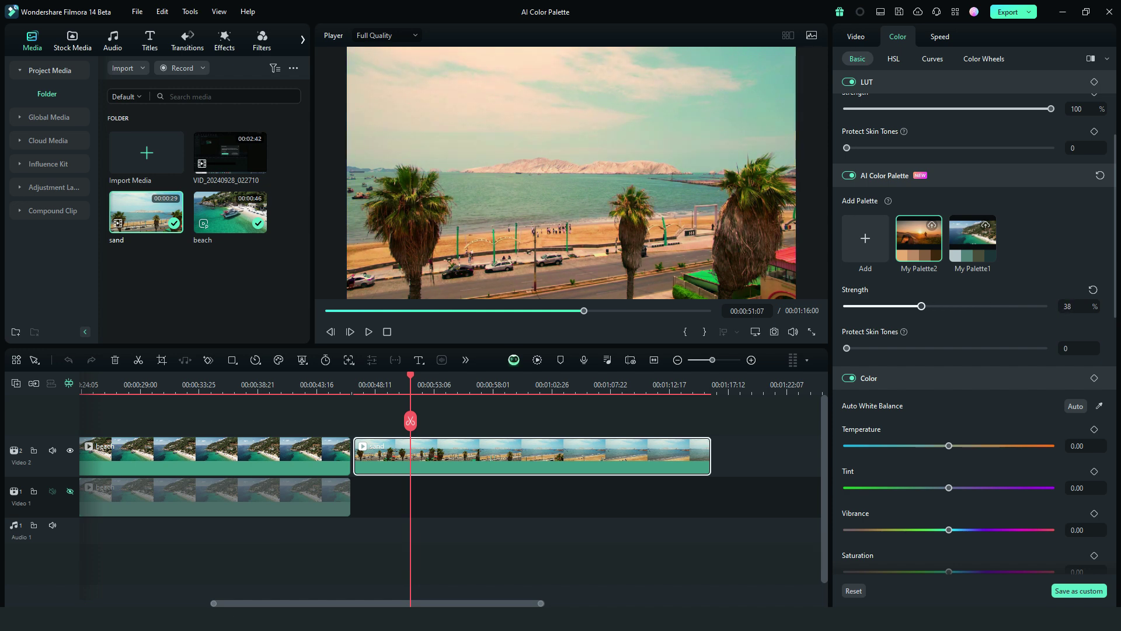
pyautogui.press('space')
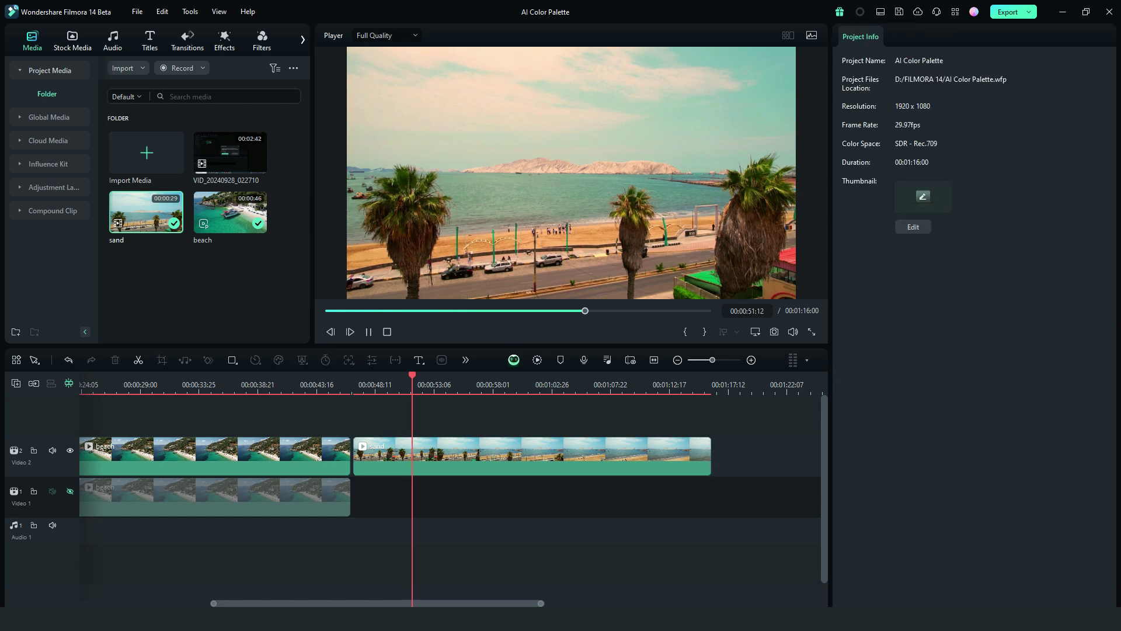